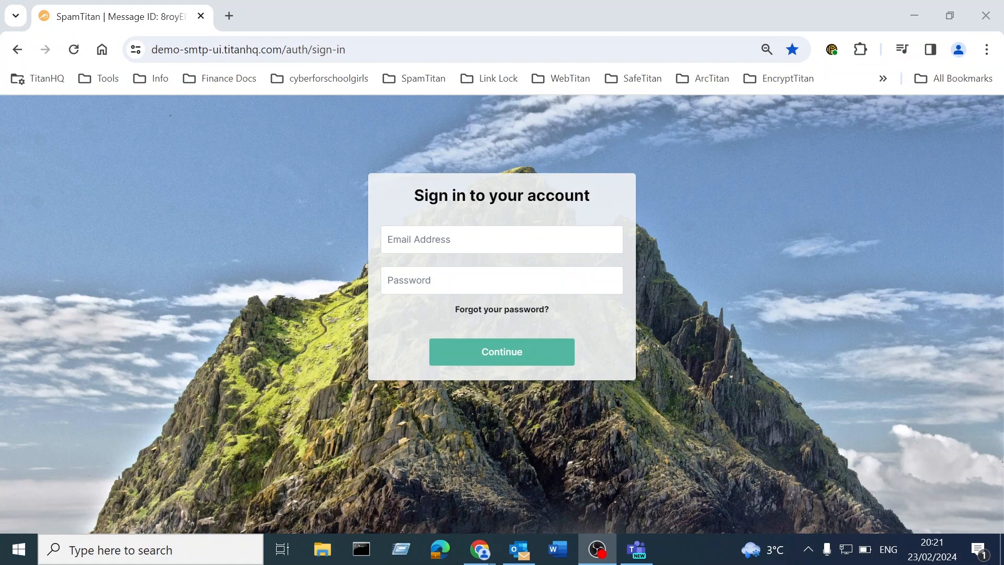
Step: Sign in to SpamTitan with the admin email address and the account password
left_click(472, 234)
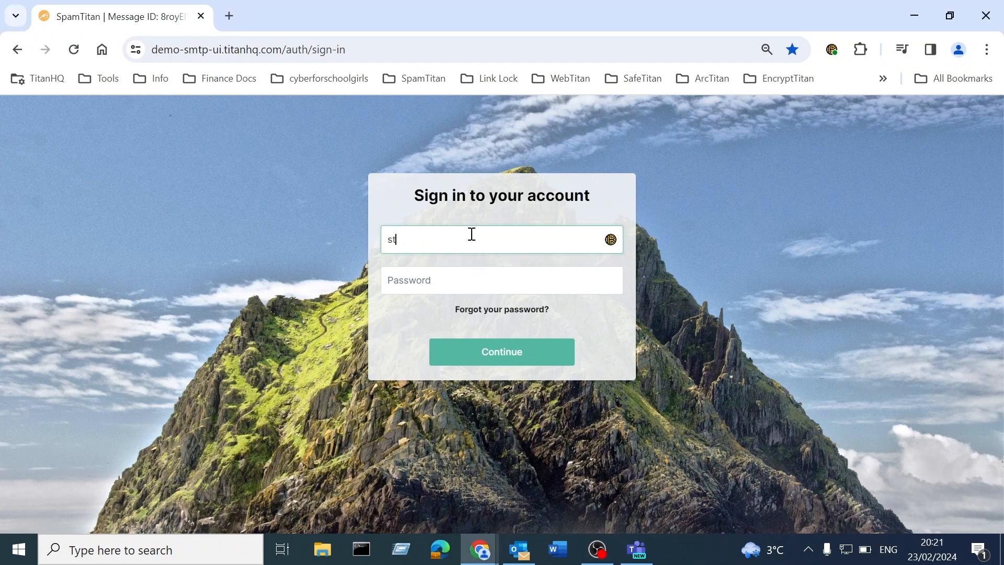
left_click(483, 287)
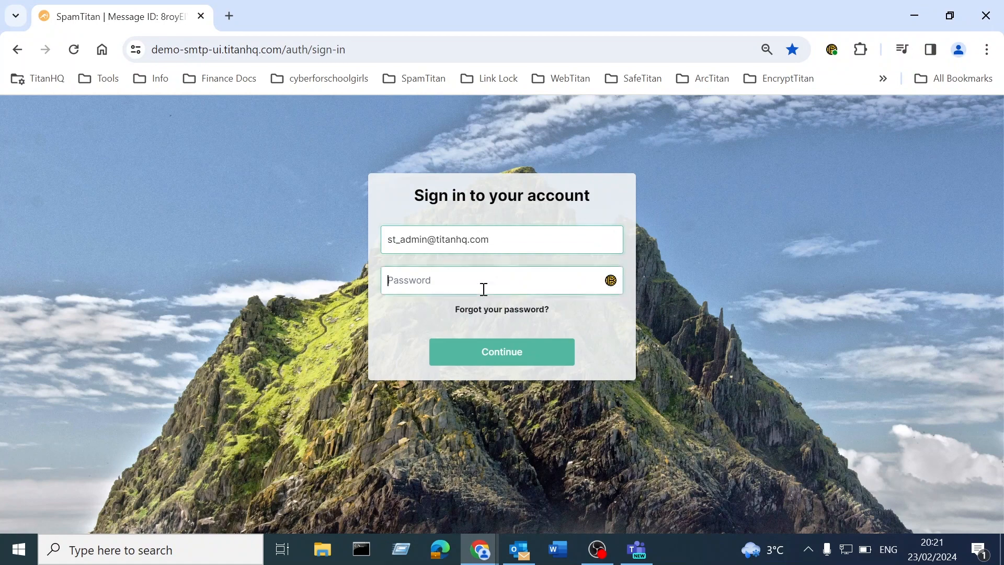
key("ctrl+v")
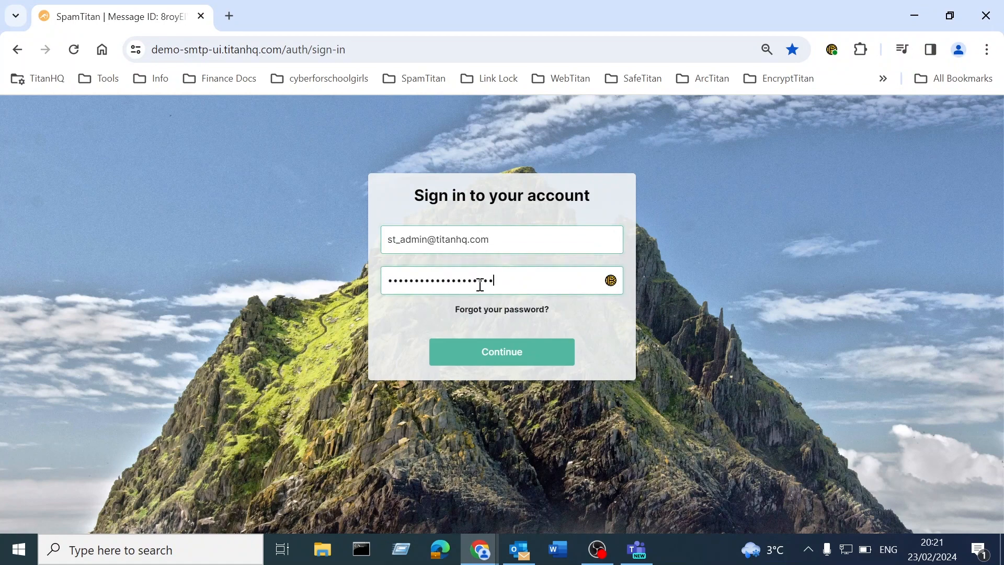
left_click(481, 358)
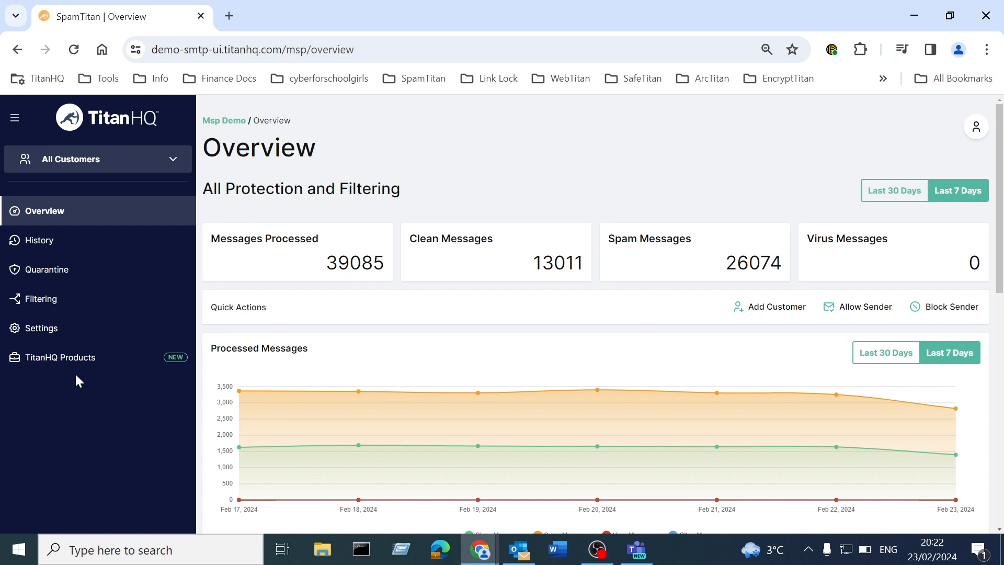
left_click(75, 300)
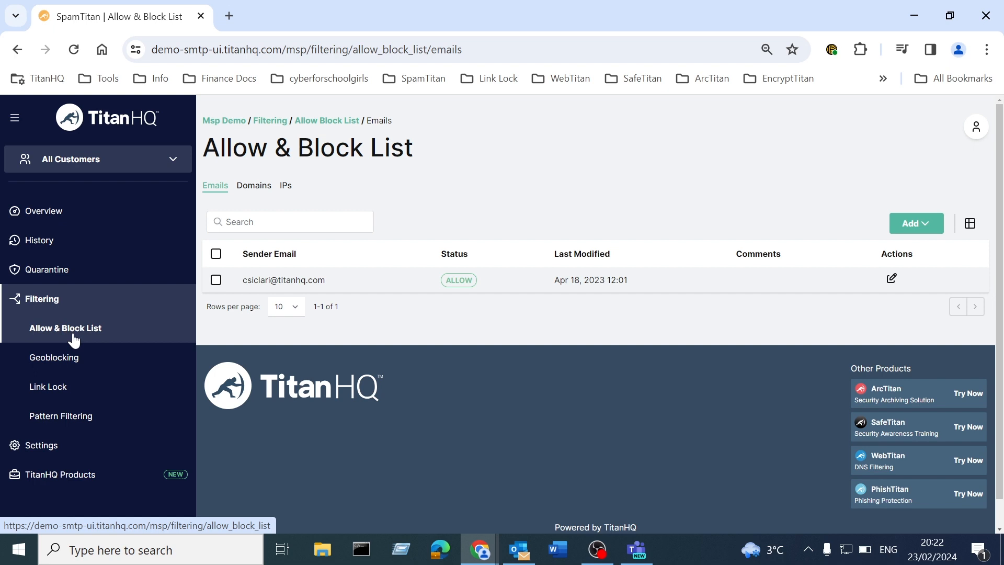
left_click(71, 368)
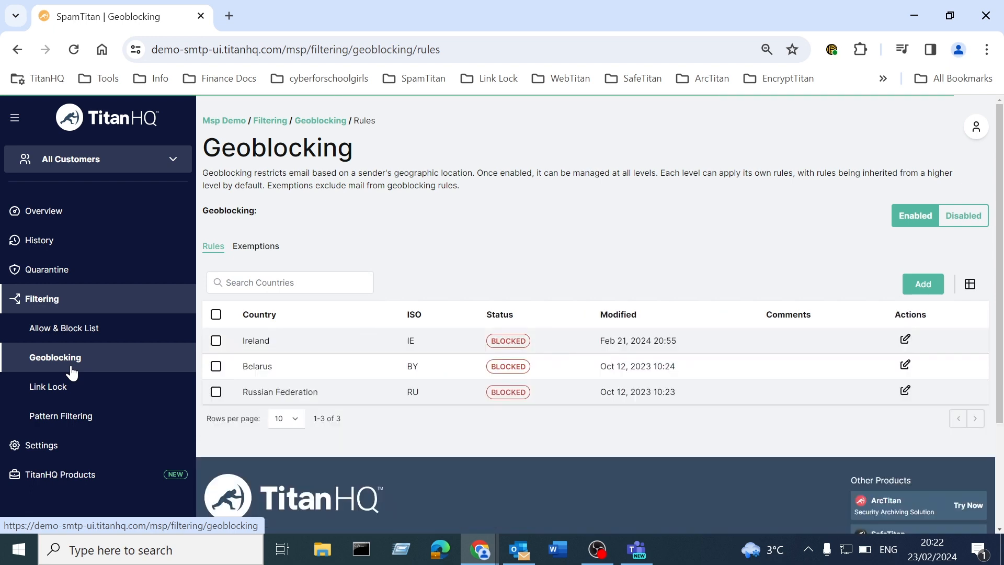
left_click(73, 419)
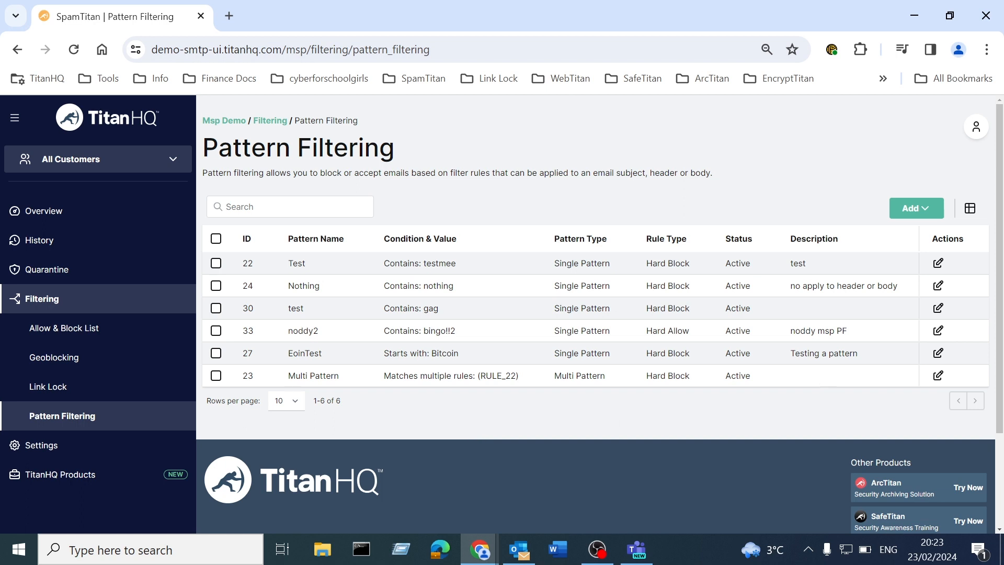
key("alt+Tab")
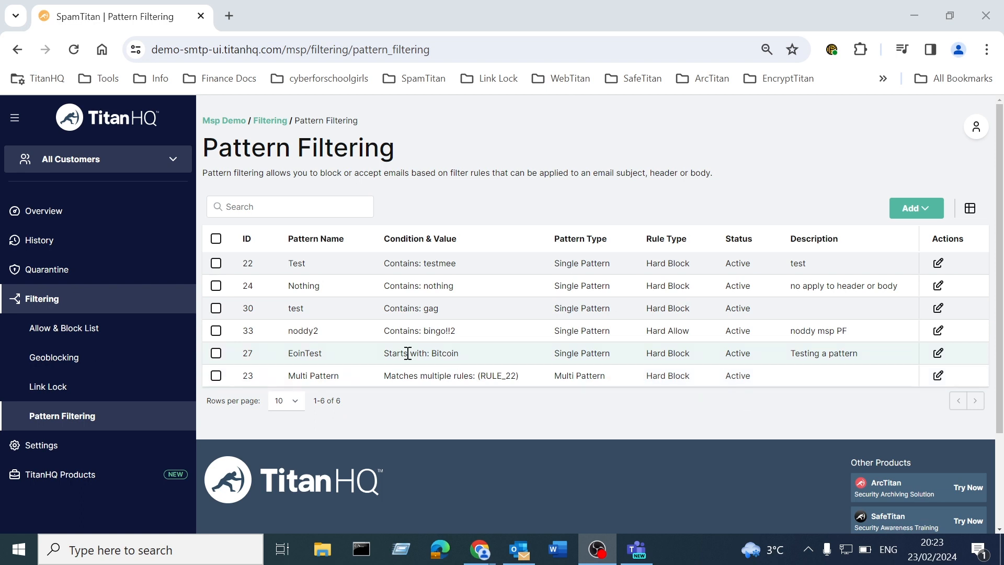
left_click(128, 214)
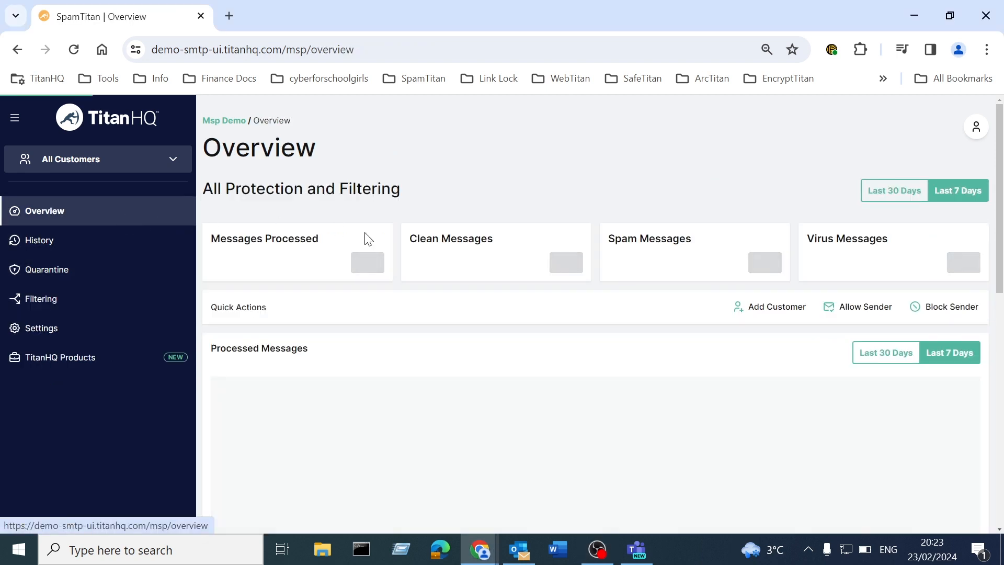
Step: Change the sidebar scope from All Customers to Demo Customer 1
scroll(655, 385, "down", 7)
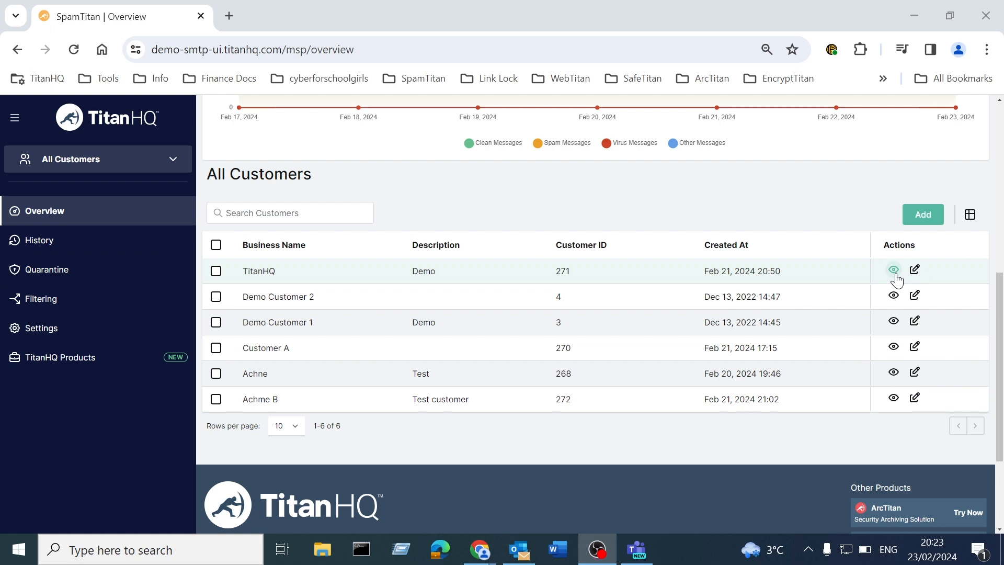
left_click(147, 166)
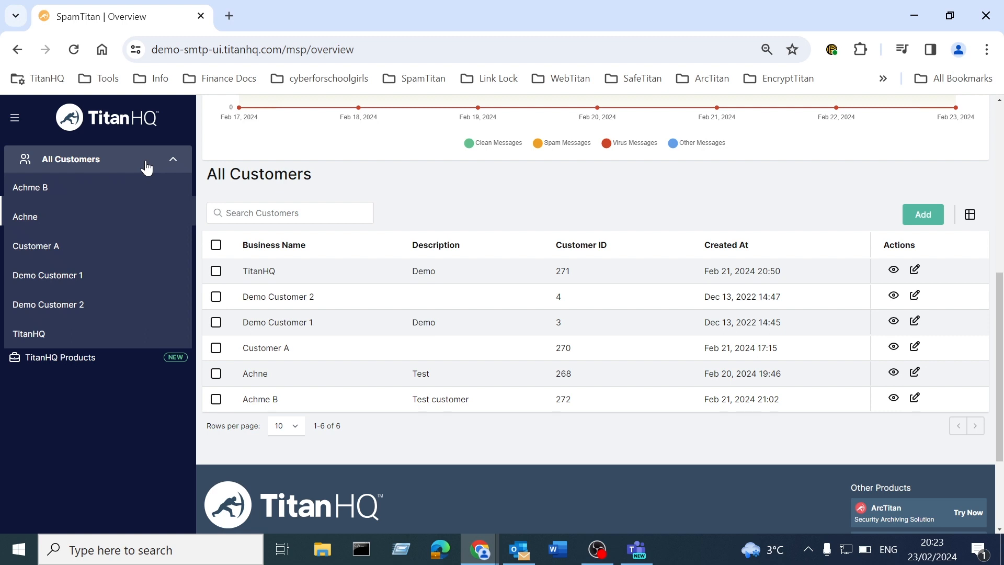
left_click(86, 278)
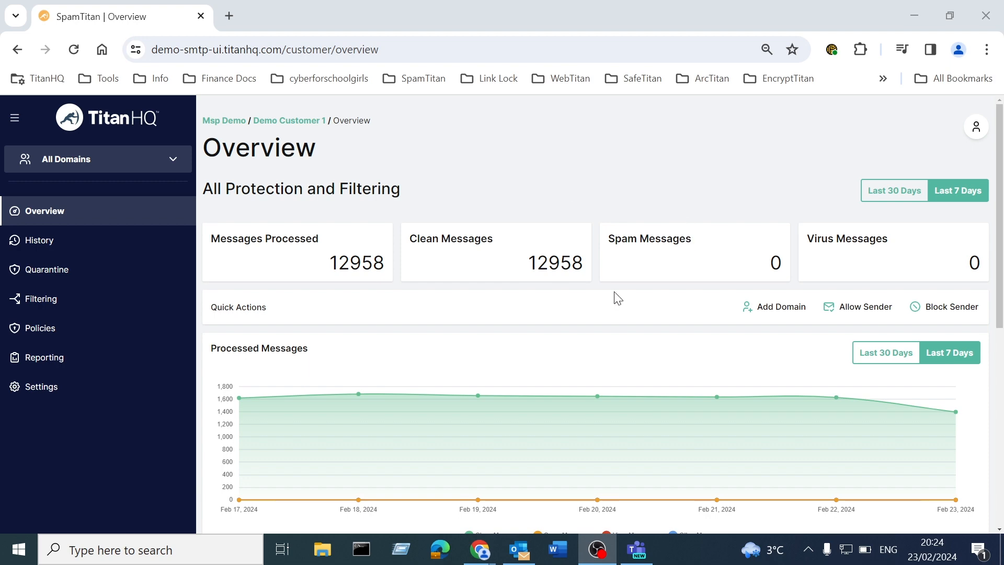
Step: Open the Add a Domain form from Demo Customer 1's All Domains table
scroll(617, 298, "down", 5)
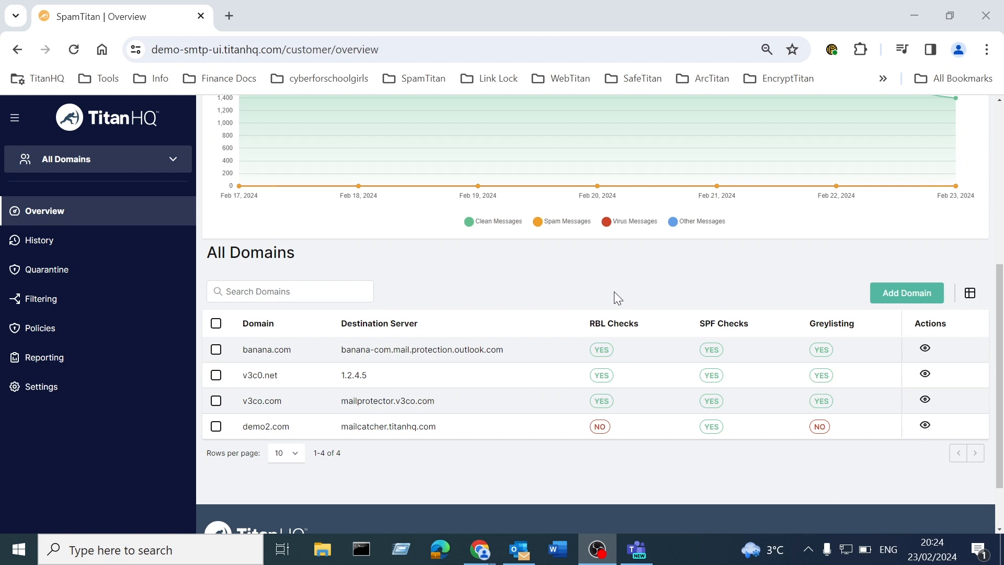
scroll(614, 297, "down", 2)
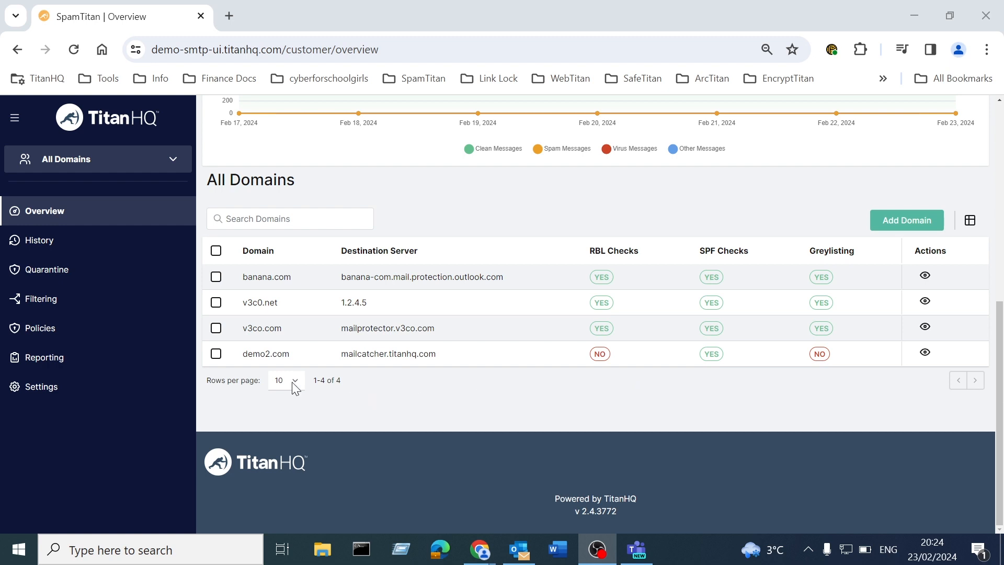
left_click(896, 219)
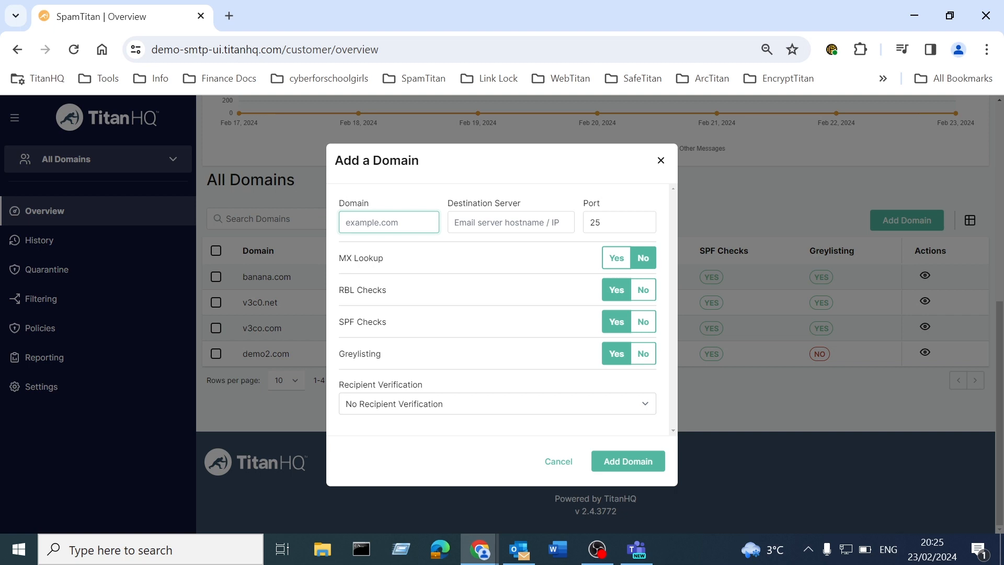
Step: Dismiss the Add a Domain form without saving, keeping the four existing domains
key("alt+Tab")
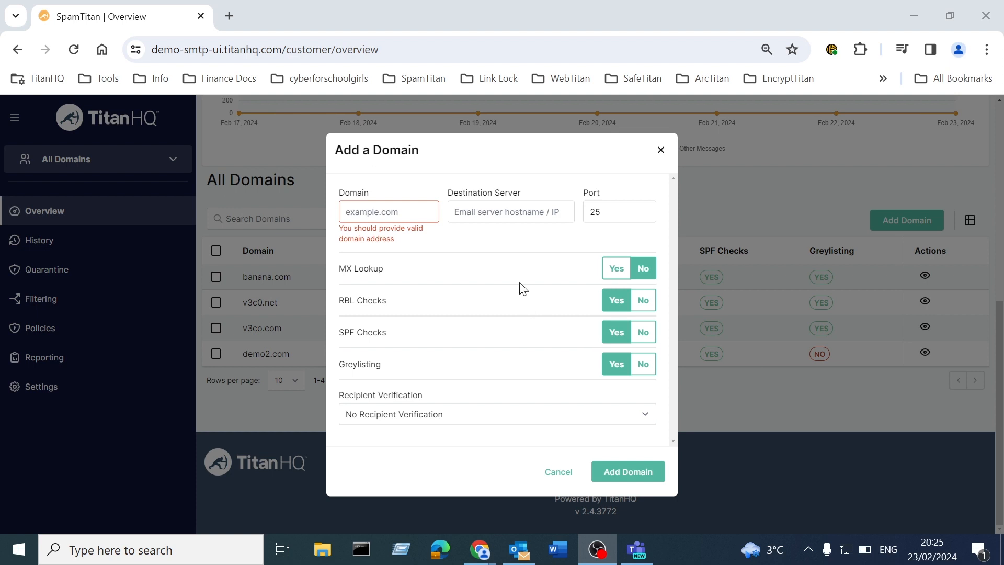
left_click(660, 151)
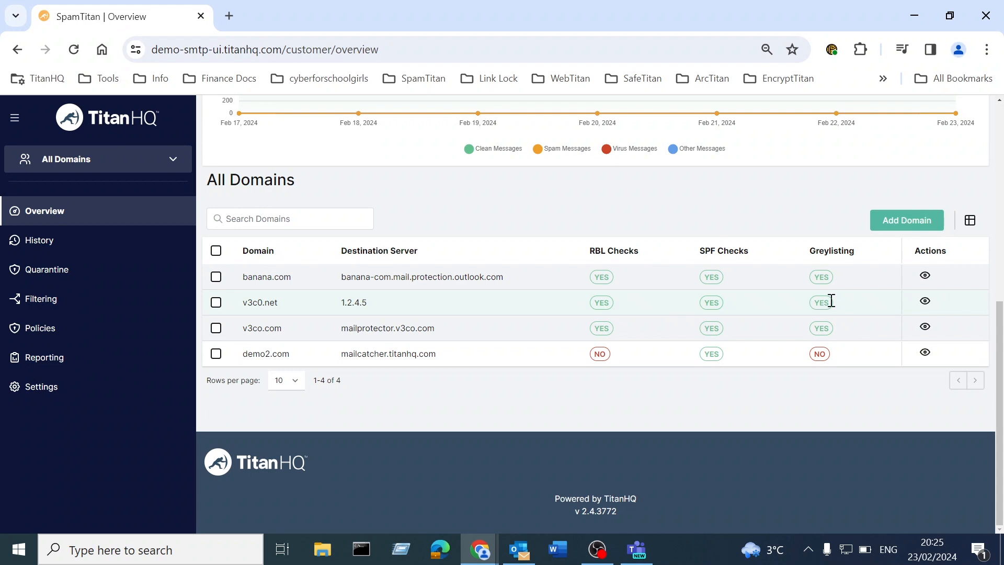
Step: Open banana.com's domain configuration and view its 40 inherited attachment extension filters
left_click(924, 277)
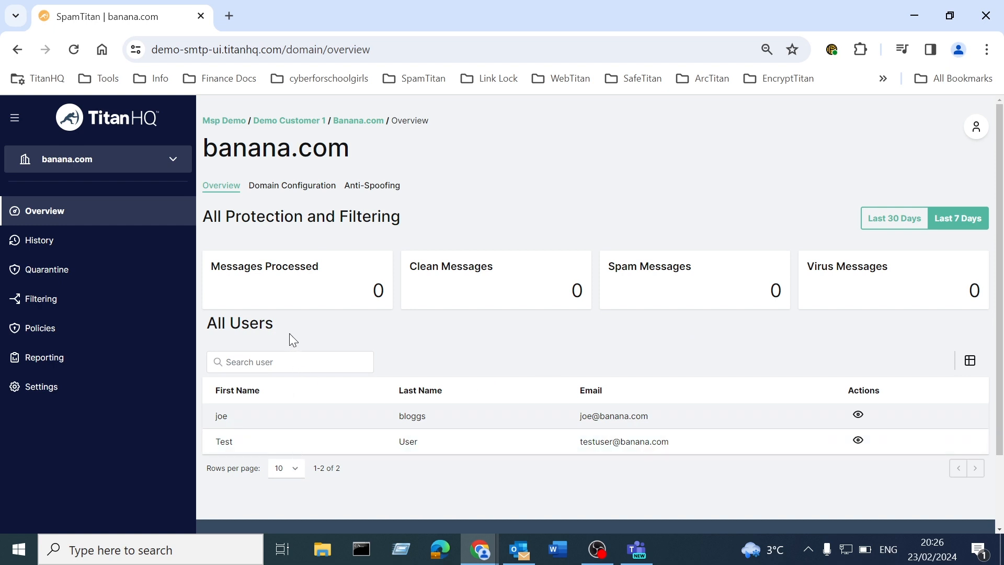
left_click(286, 194)
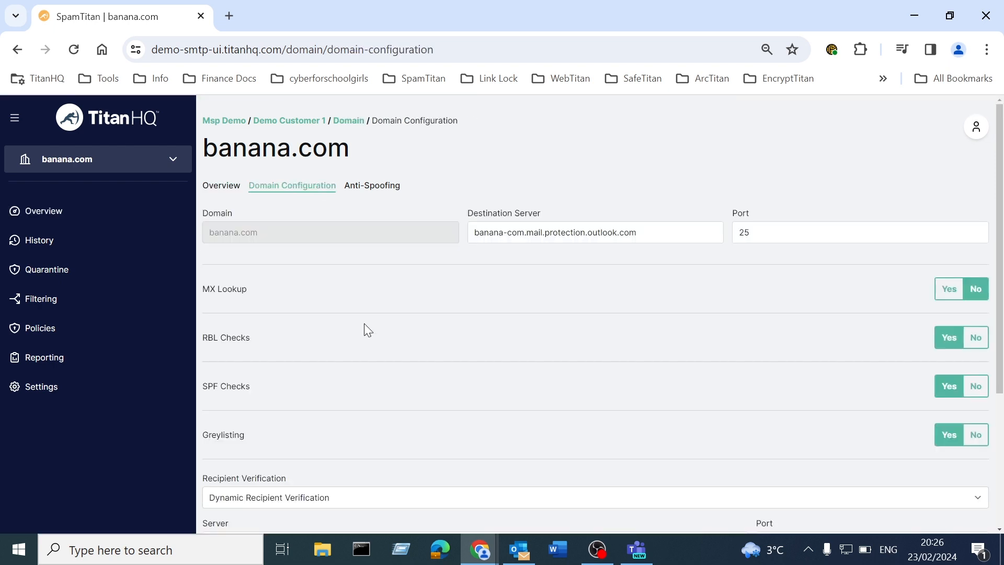
scroll(514, 346, "down", 2)
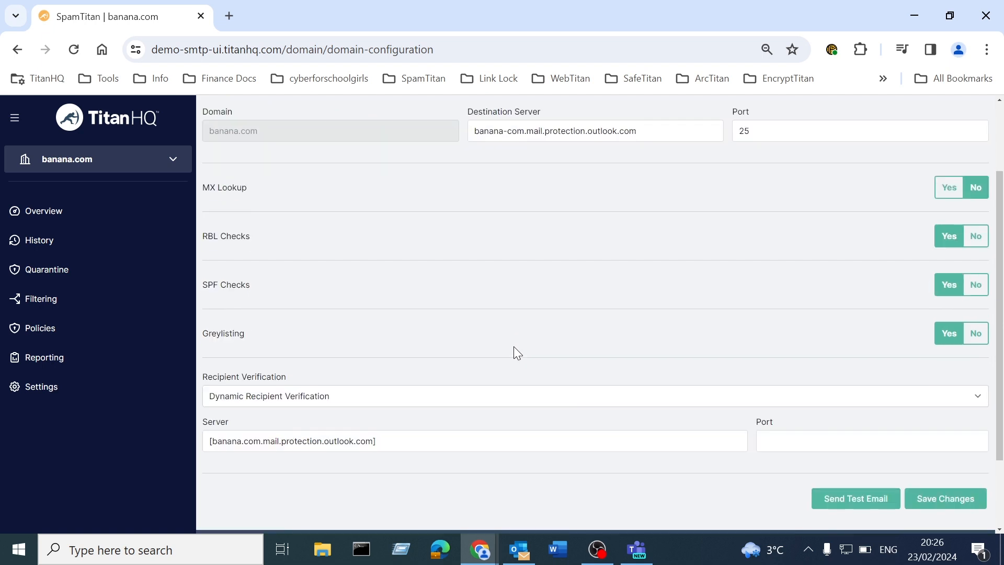
scroll(514, 346, "down", 1)
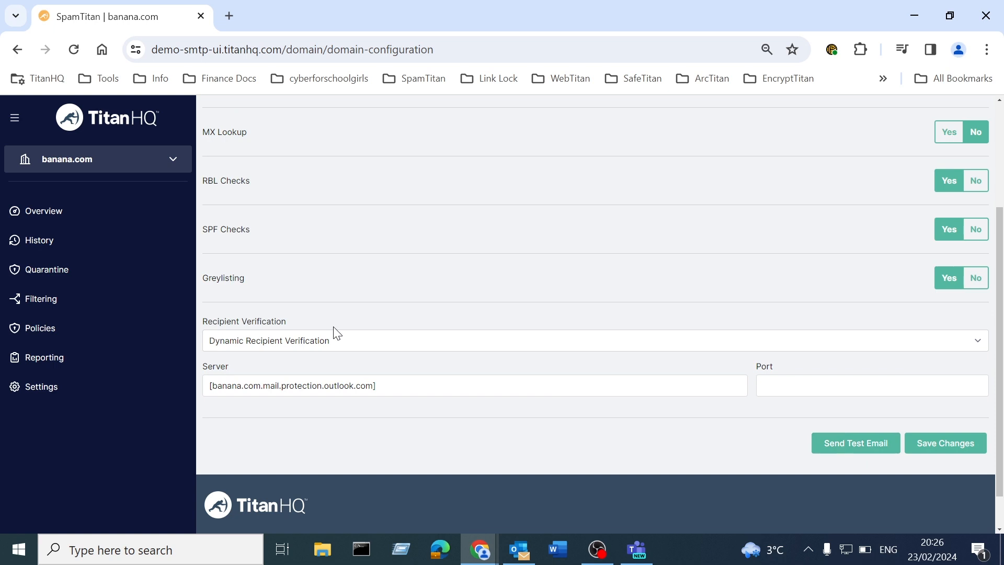
left_click(87, 302)
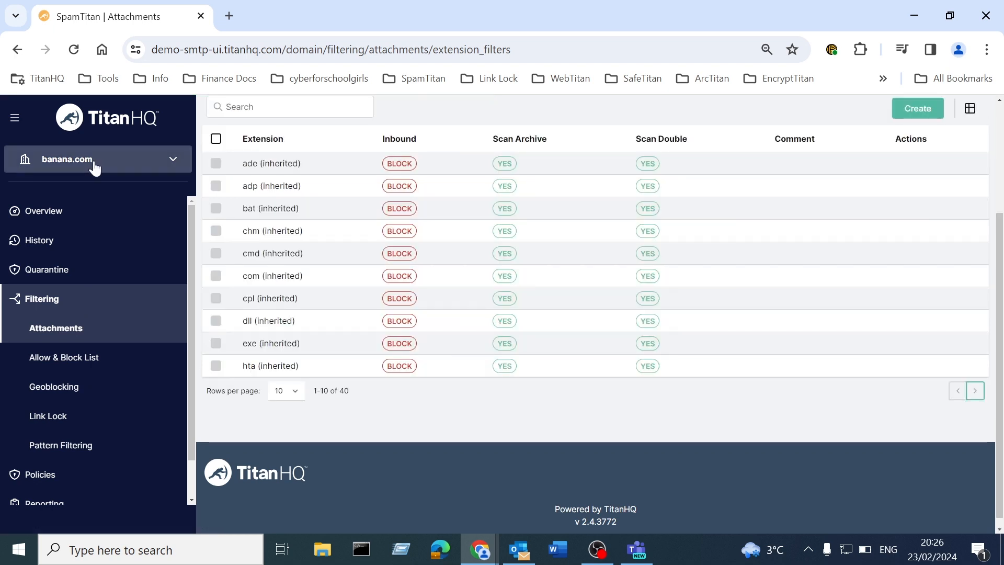
Step: View banana.com's Allow & Block List, then switch back to All Domains for Demo Customer 1
left_click(93, 359)
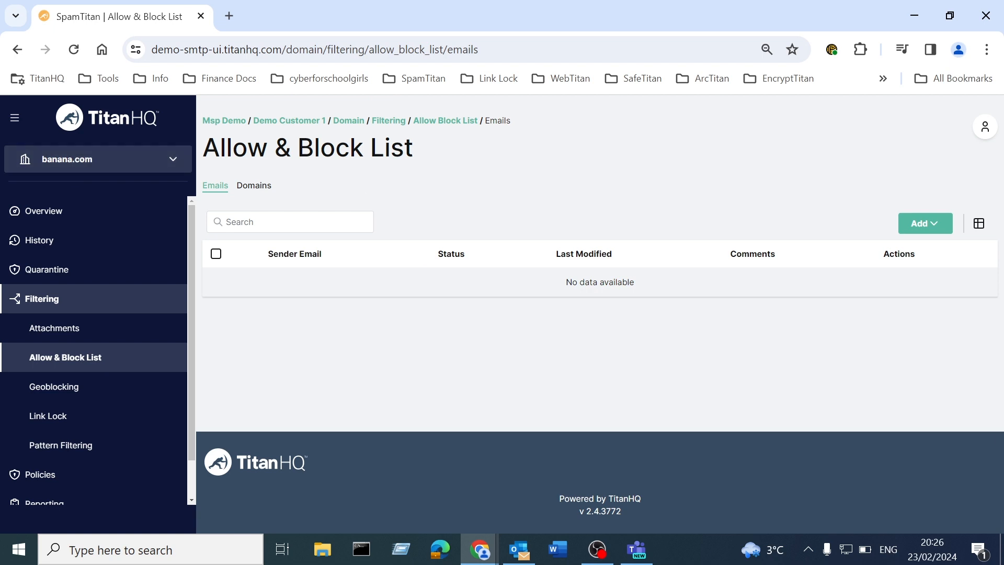
key("alt+Tab")
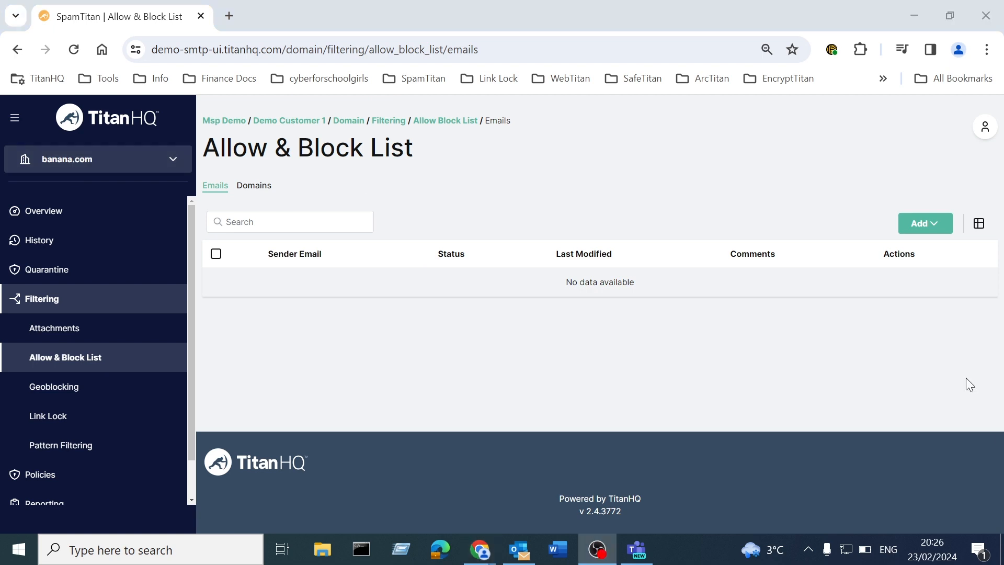
left_click(129, 166)
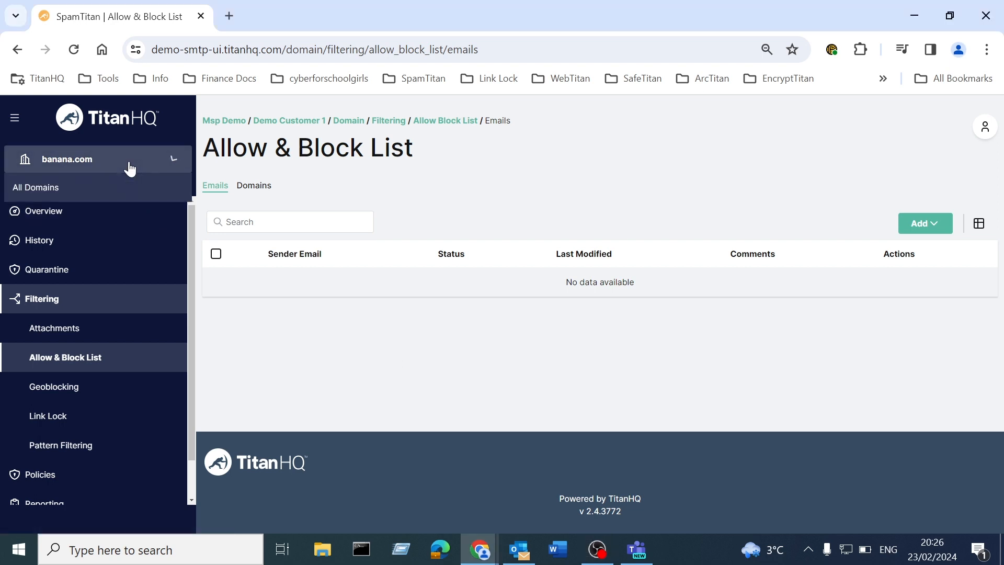
left_click(104, 187)
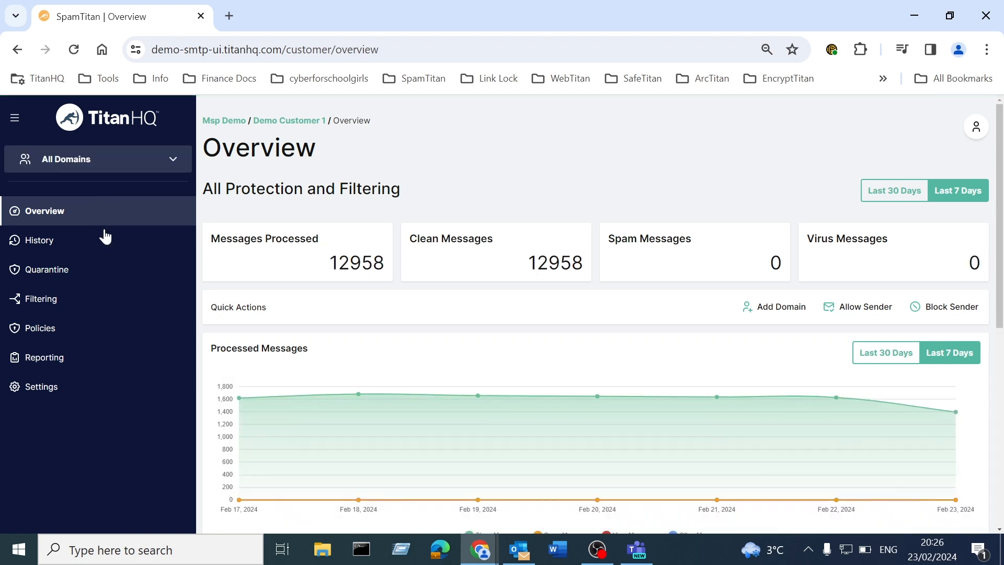
Step: List Demo Customer 1's domain policies and open the v3co.com policy
left_click(78, 327)
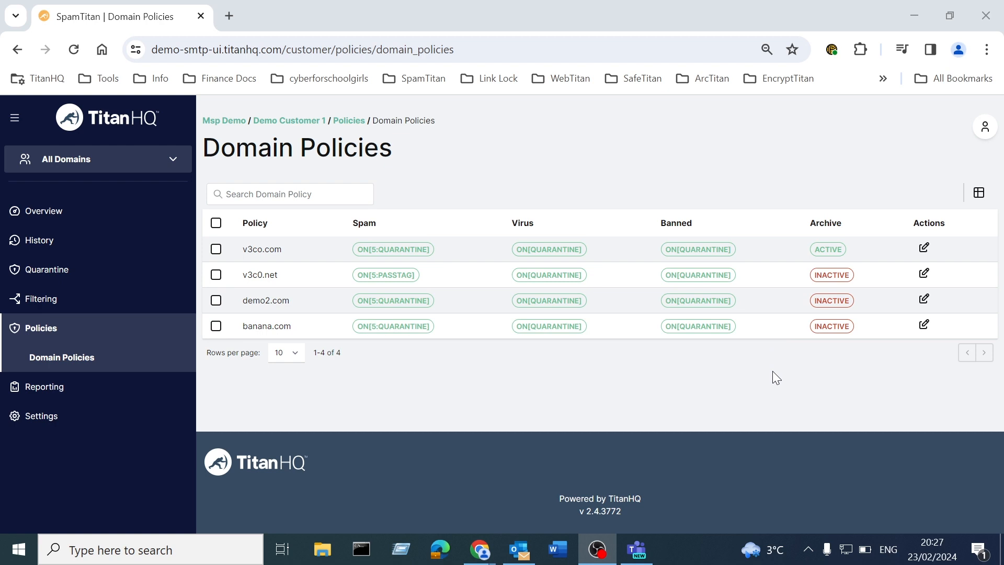
left_click(924, 248)
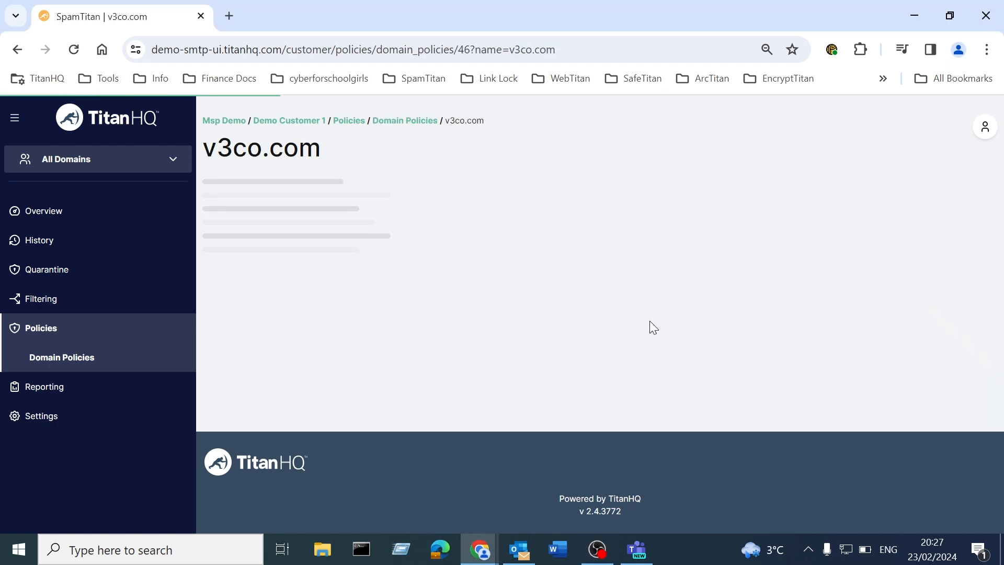
Step: Review v3co.com's quarantine report and archive settings, then go to the customer's Quarantine
scroll(650, 321, "down", 9)
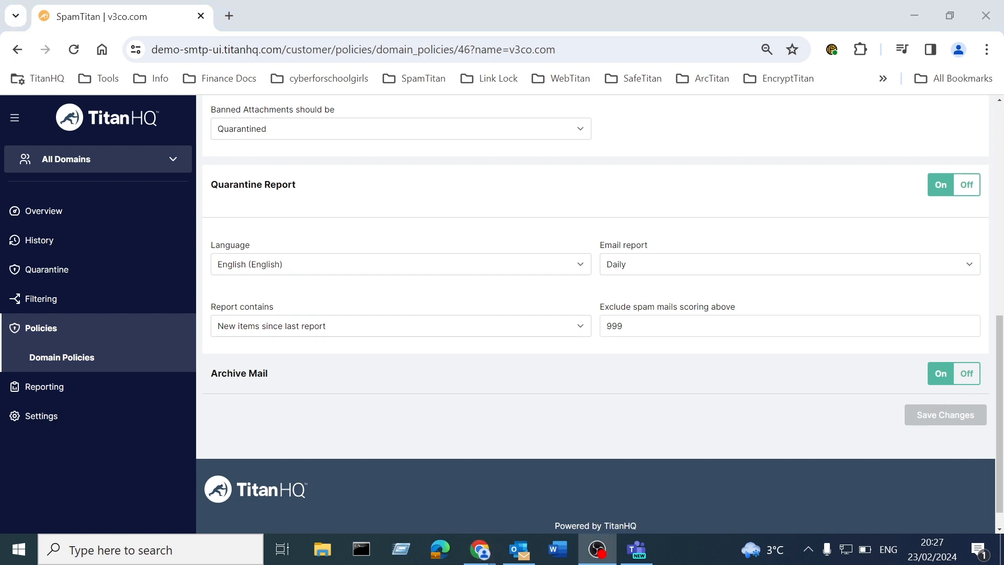
left_click(71, 272)
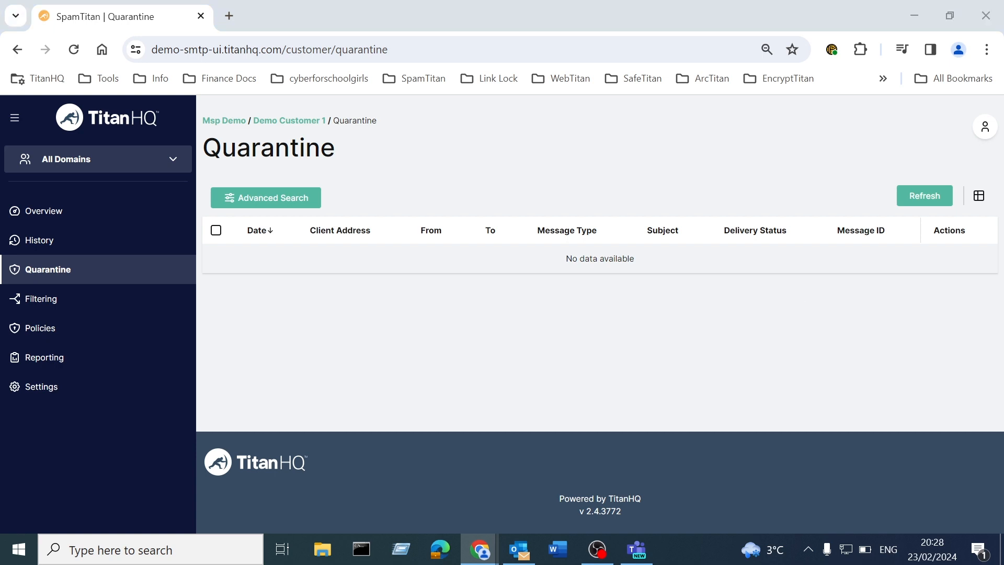
Step: Check Quarantine's advanced search filters and column options, then open the message History list
left_click(258, 207)
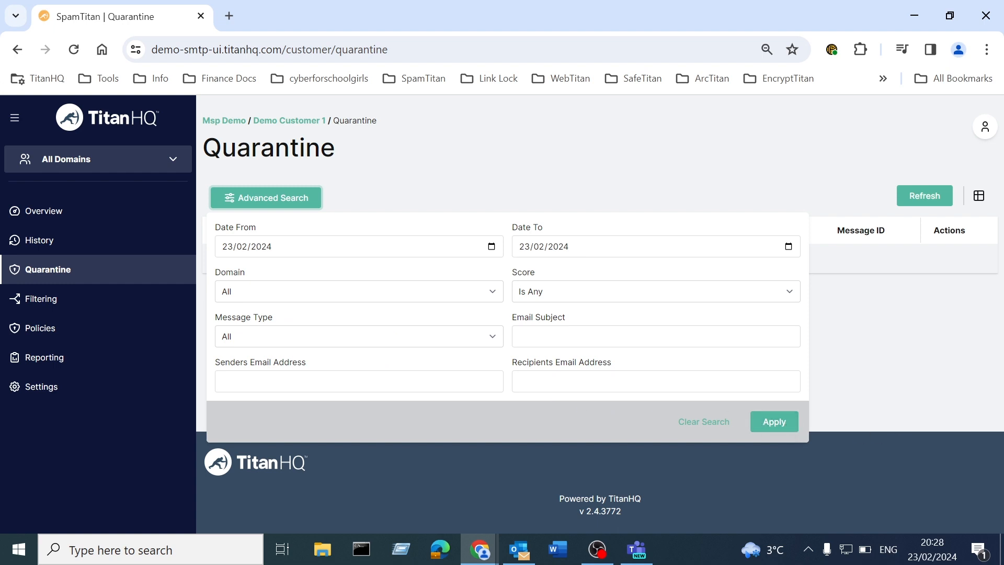
key("alt+Tab")
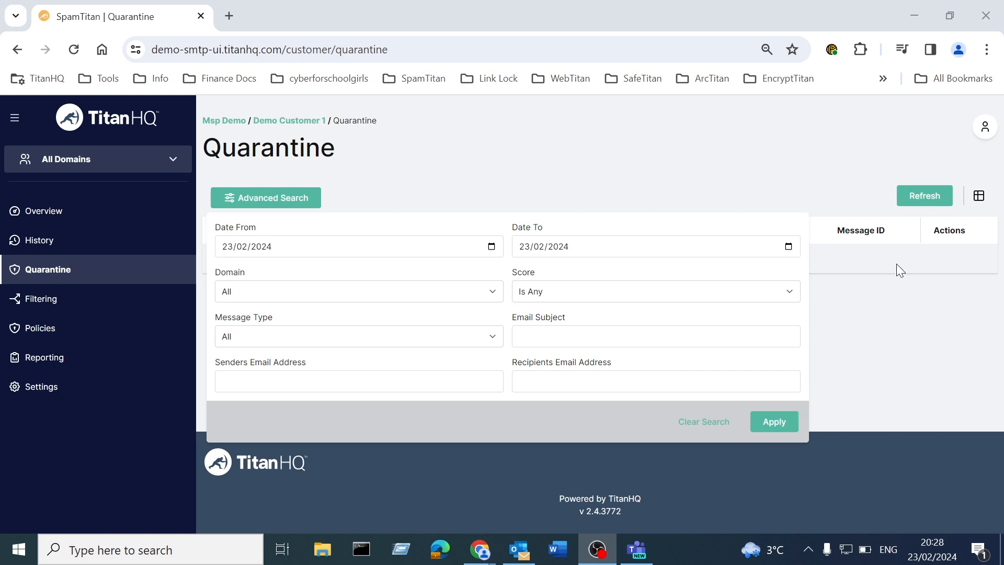
key("alt+Tab")
left_click(680, 421)
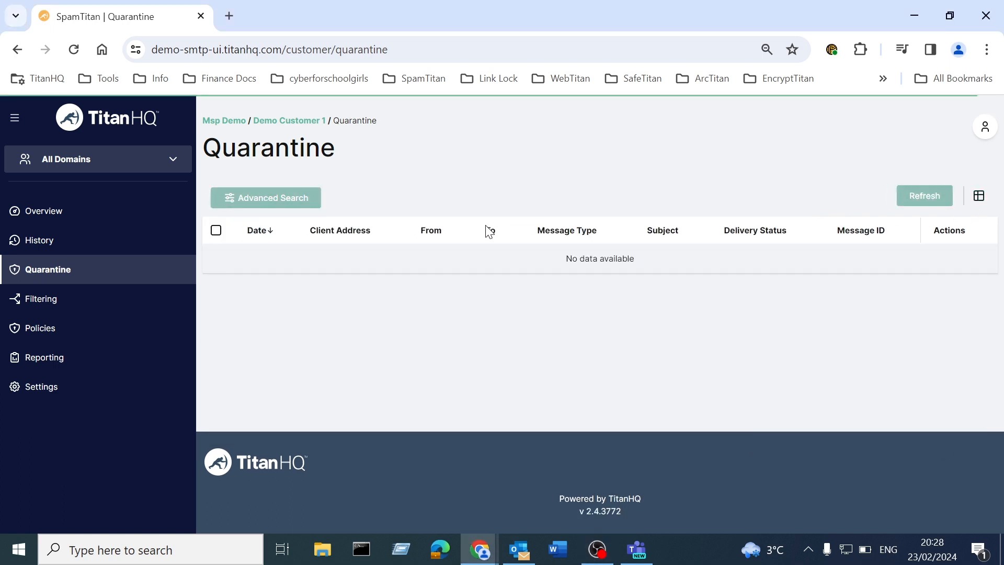
left_click(979, 196)
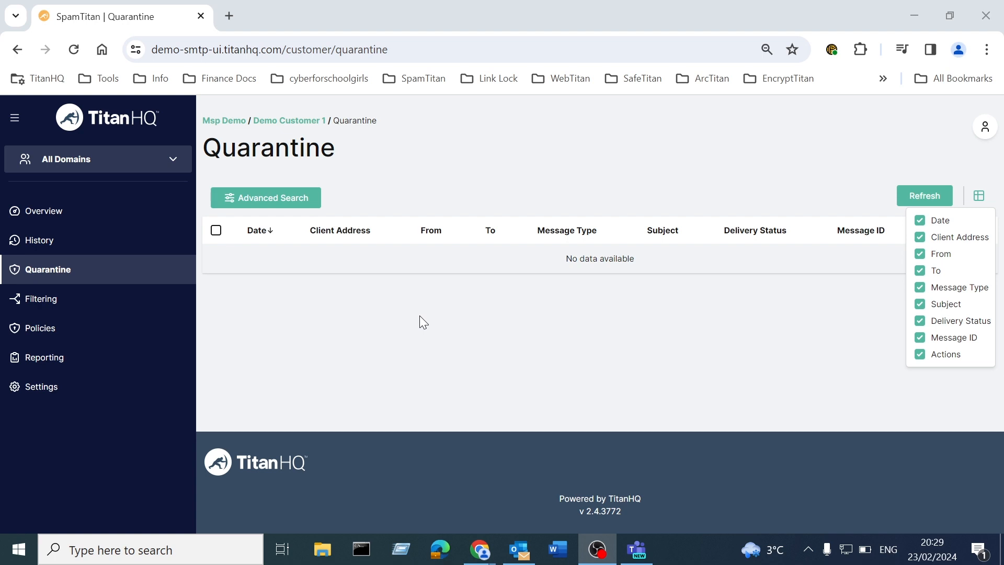
left_click(101, 241)
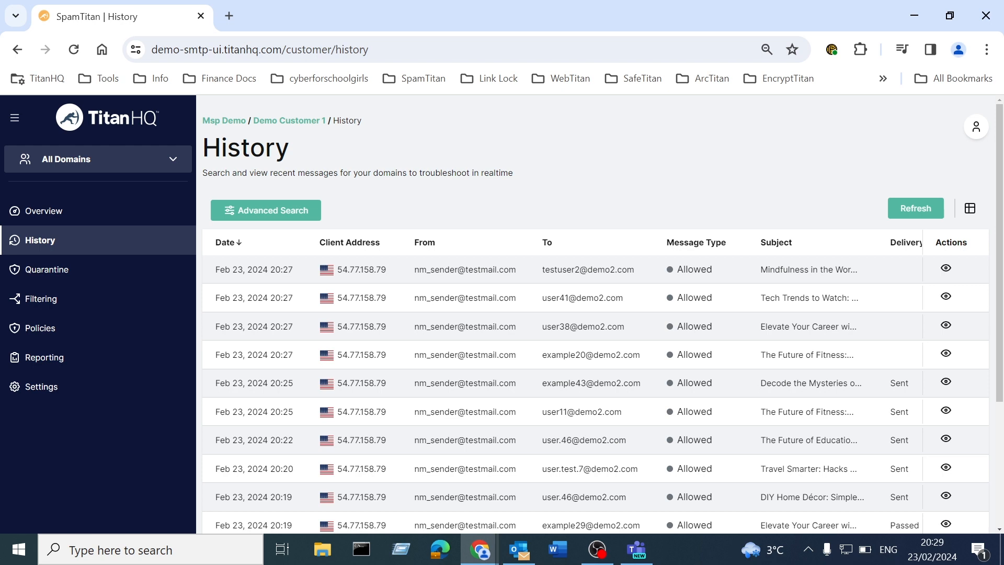
key("alt+Tab")
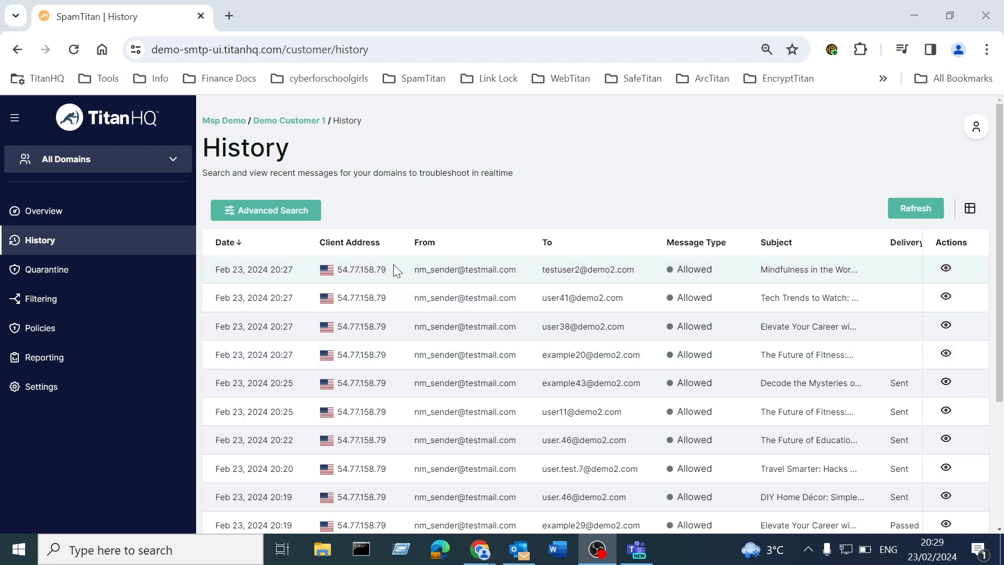
left_click(283, 217)
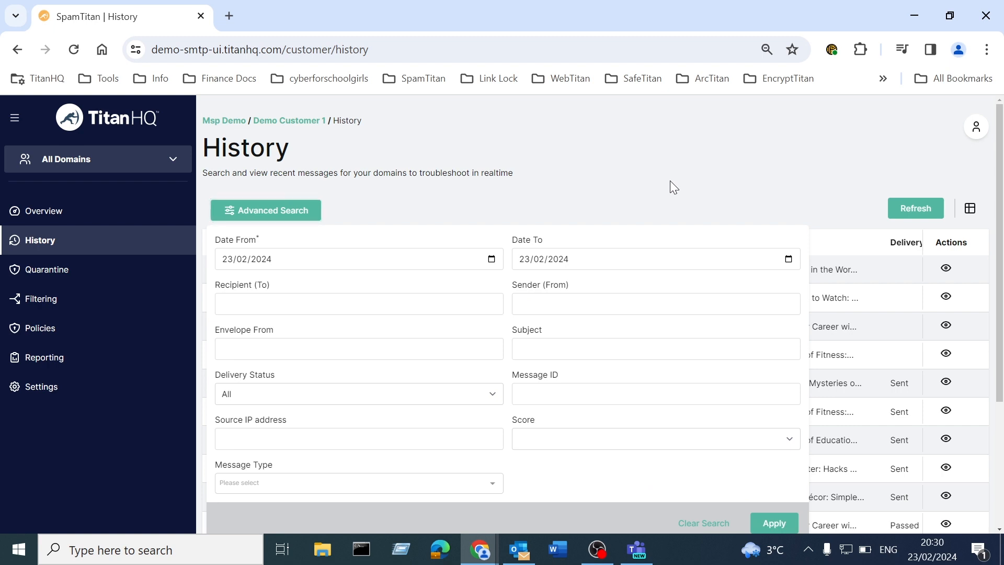
left_click(946, 269)
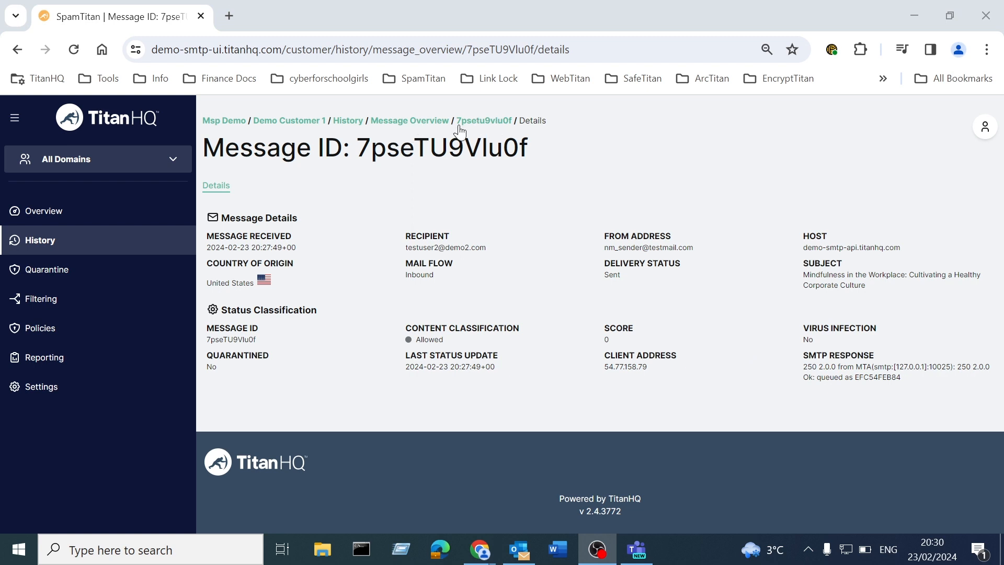
left_click(419, 122)
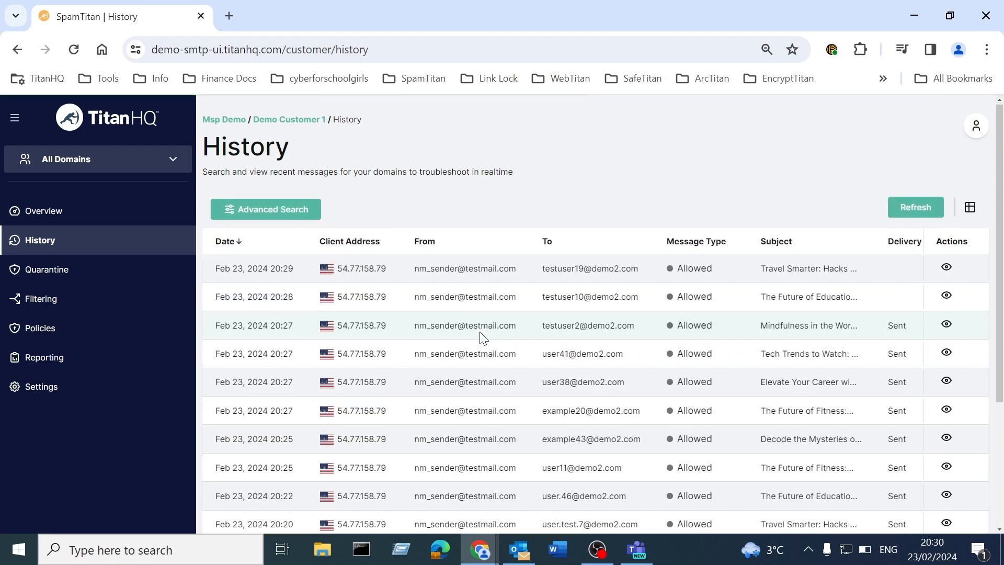
scroll(480, 334, "down", 4)
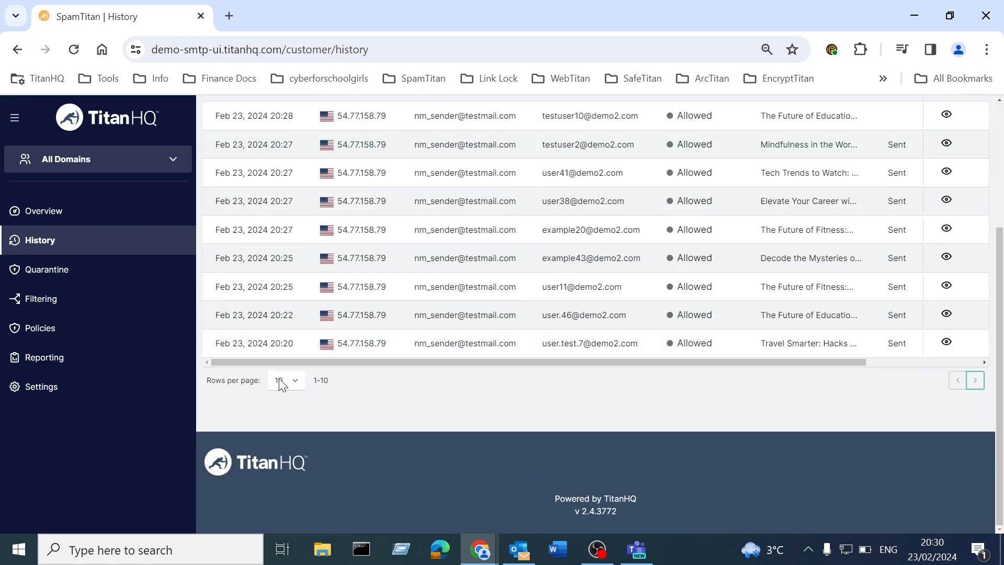
scroll(403, 353, "up", 3)
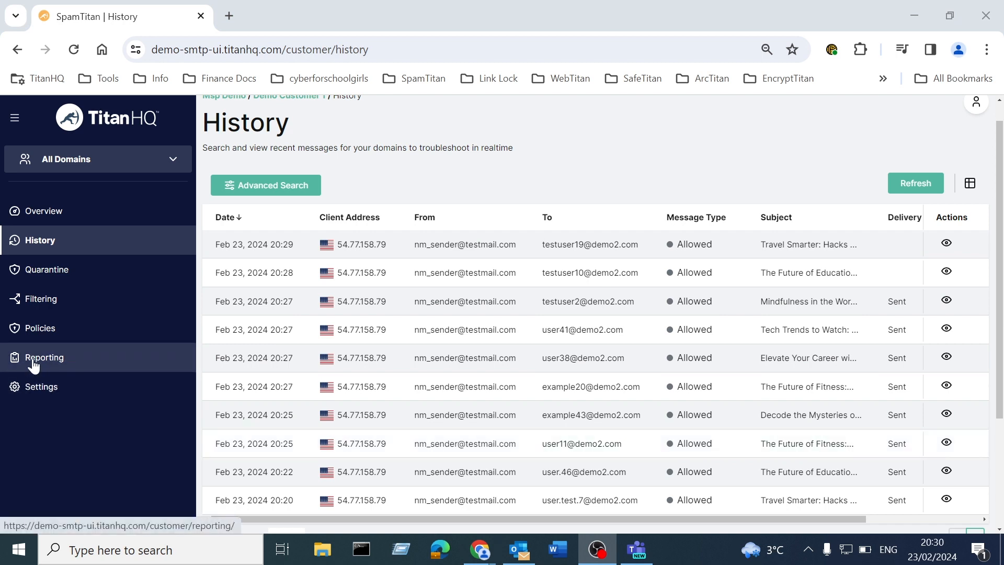
Step: Go up to the MSP view, pick Demo Customer 1, and open its Scheduled Reports
left_click(100, 164)
left_click(81, 197)
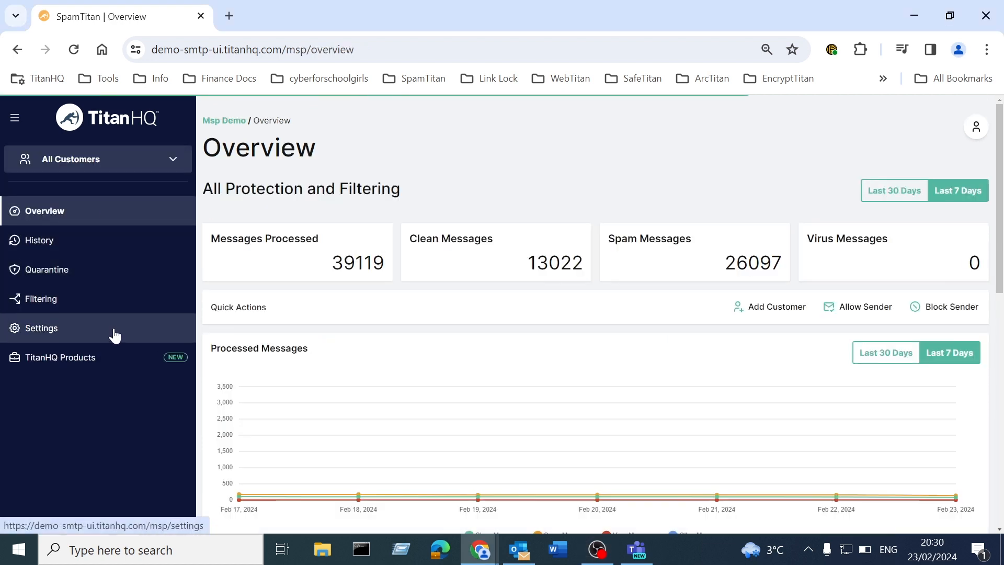
left_click(112, 163)
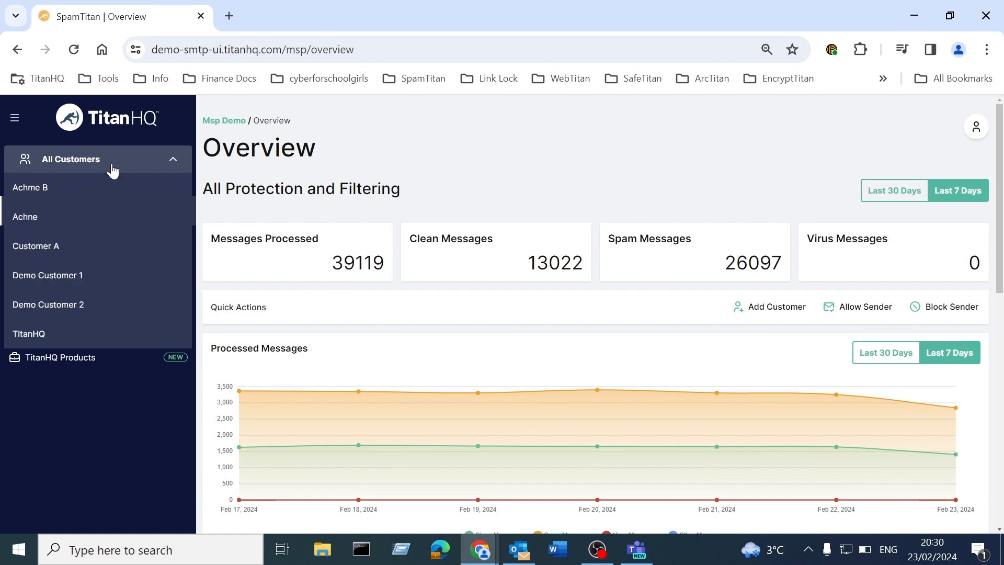
left_click(75, 276)
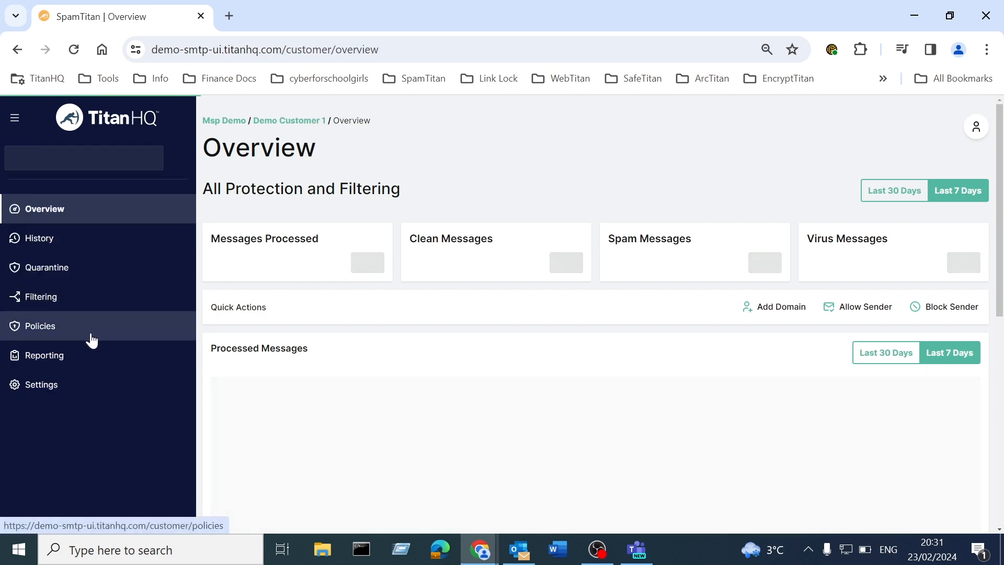
left_click(90, 354)
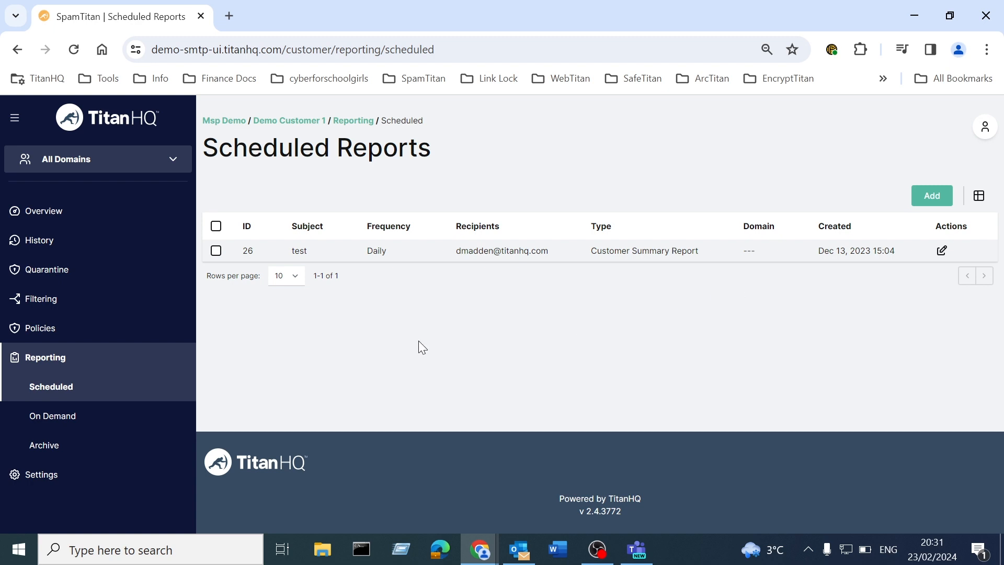
Step: Show Demo Customer 1's On Demand reports page, which has no reports yet
left_click(54, 416)
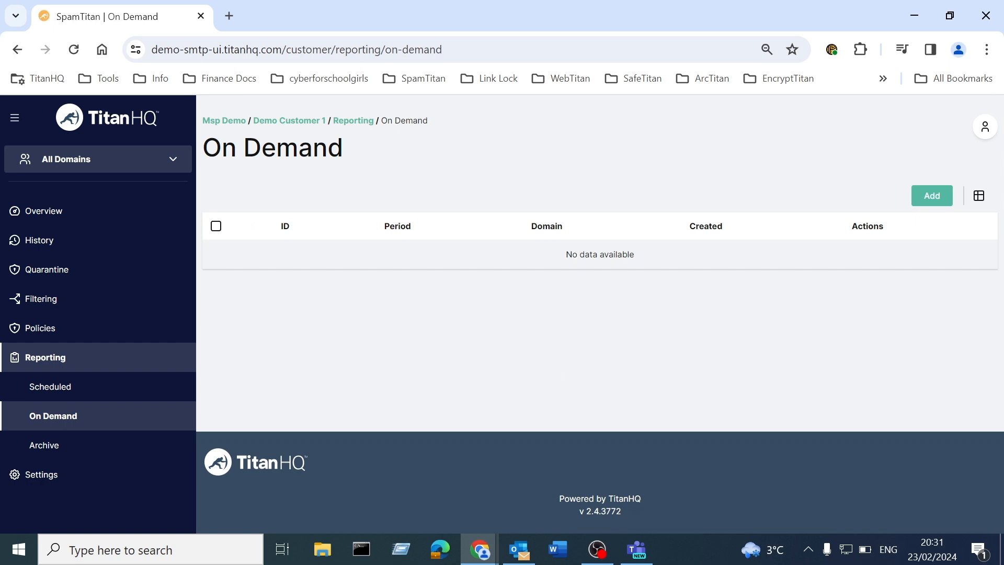
key("alt+Tab")
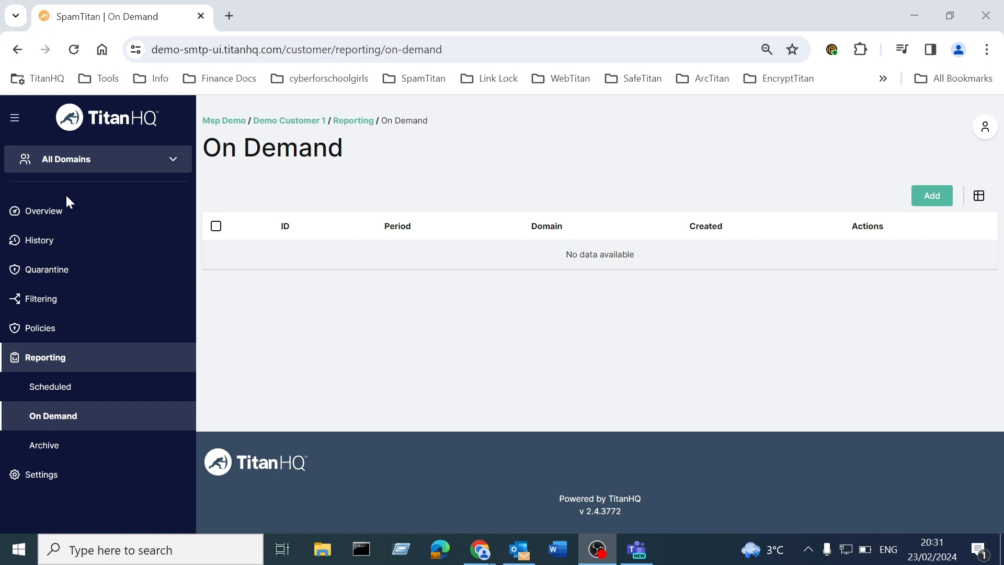
Step: Go back to Demo Customer 1's Overview dashboard with its protection and filtering stats
left_click(69, 212)
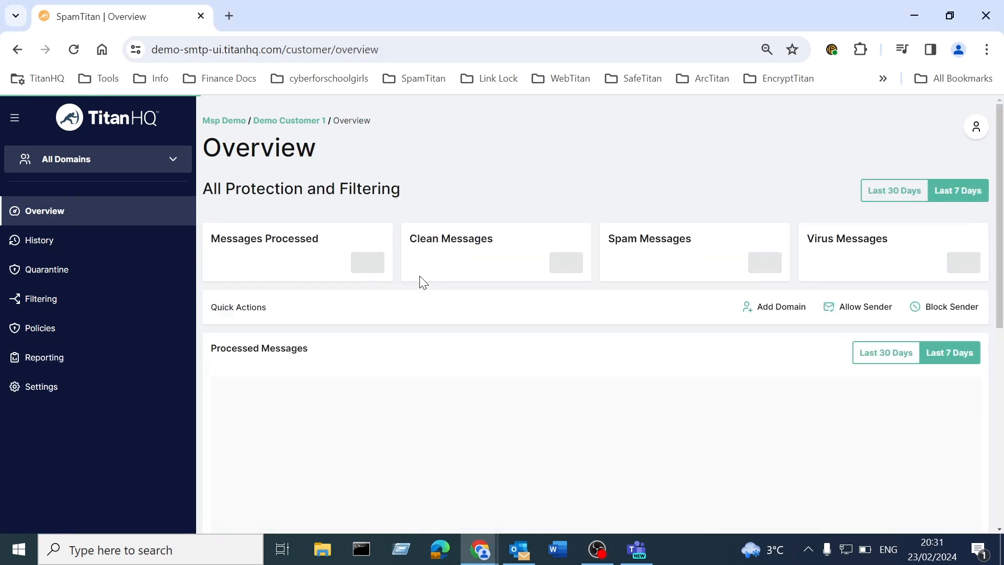